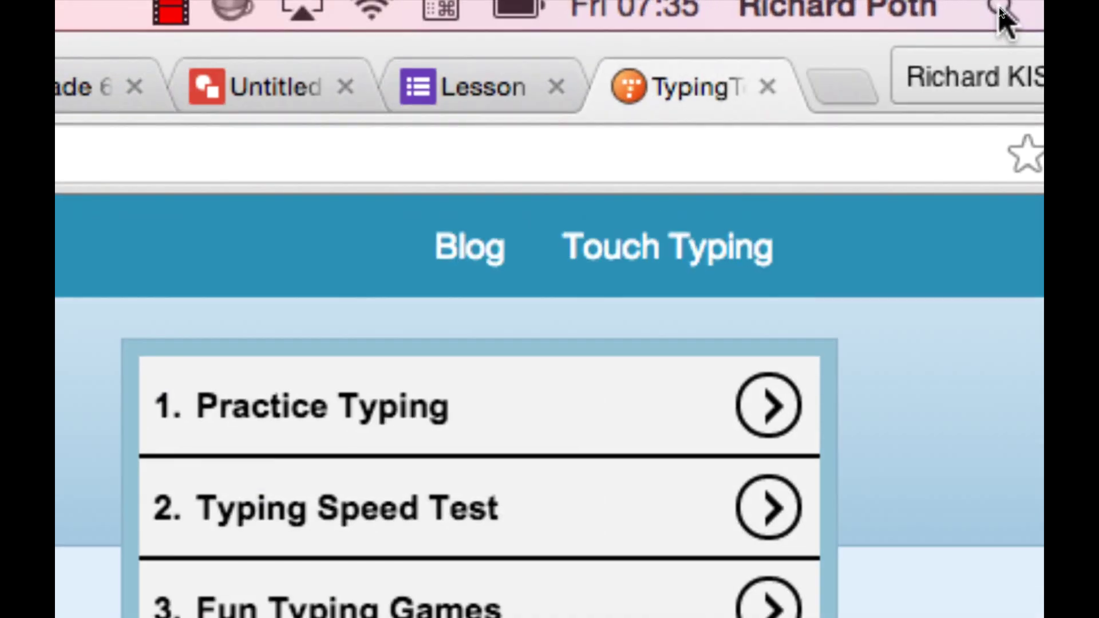
Open Spotlight from the menu bar to search for QuickTime Player
left_click(1000, 8)
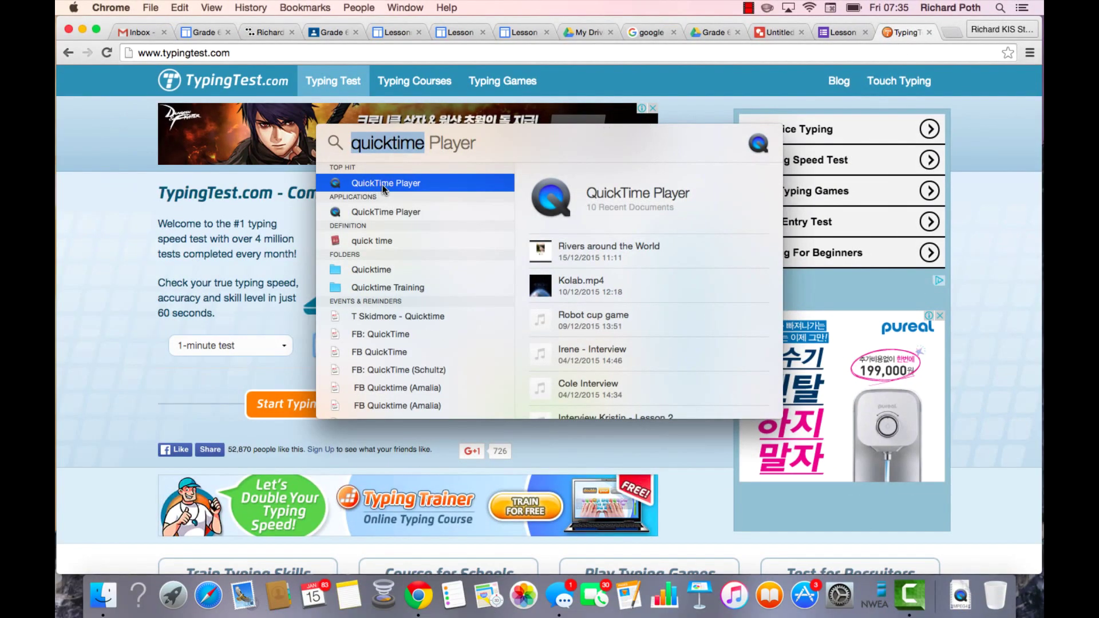
Launch QuickTime Player and start a new screen recording
left_click(383, 185)
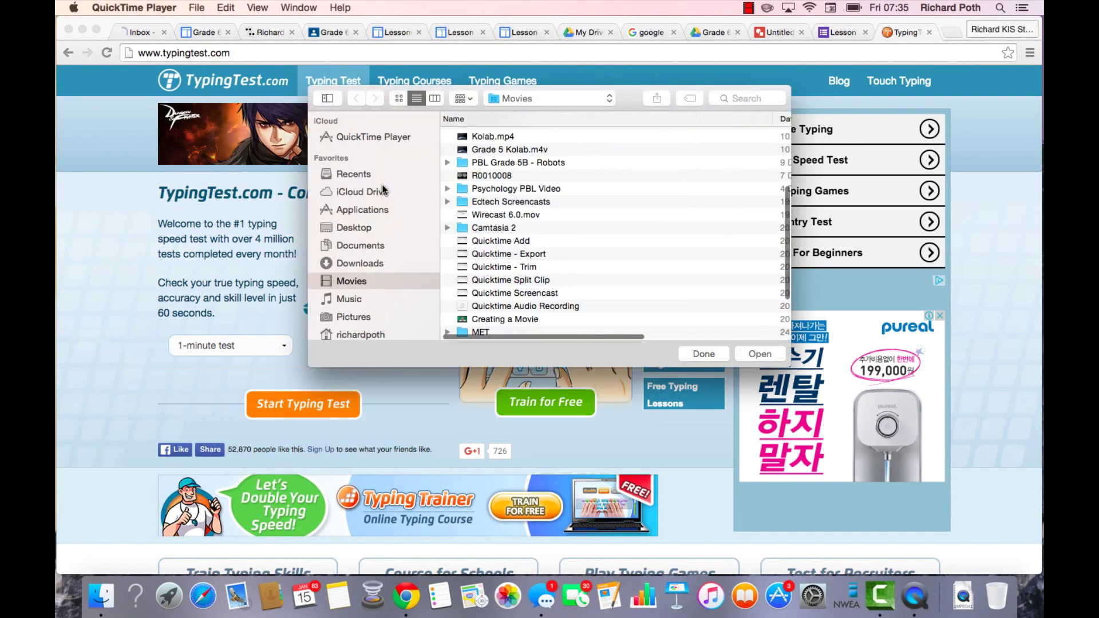
left_click(702, 353)
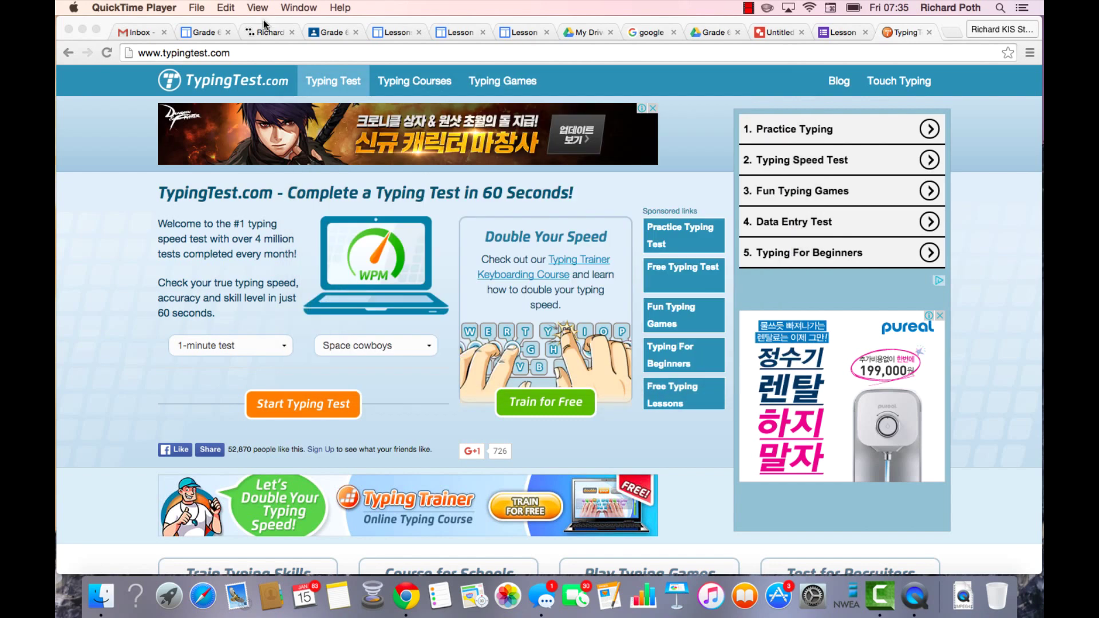
left_click(195, 8)
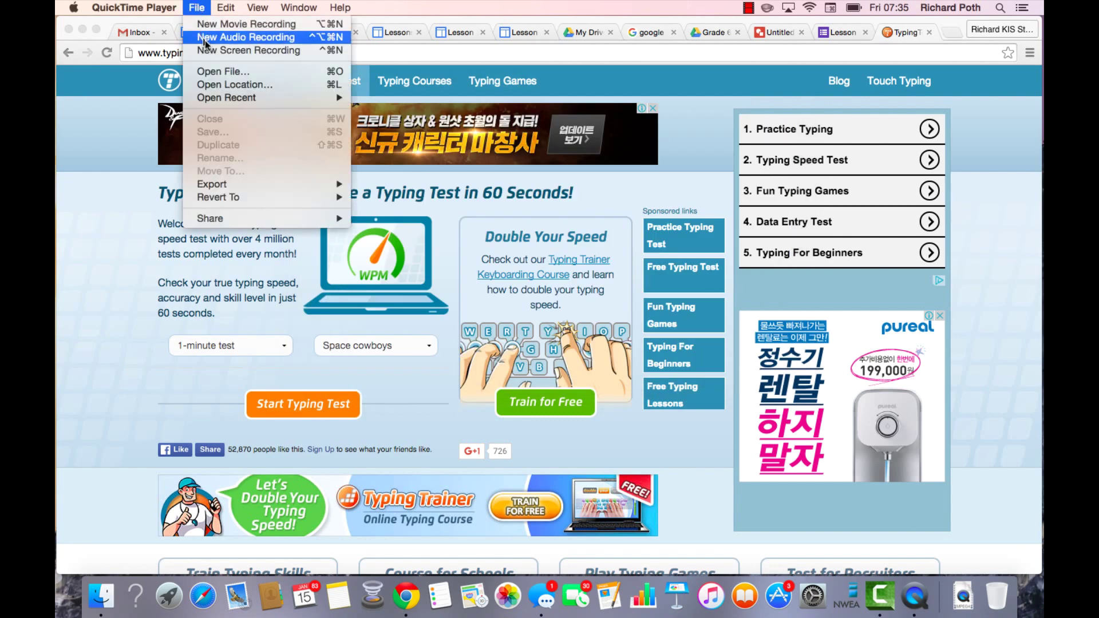
left_click(258, 54)
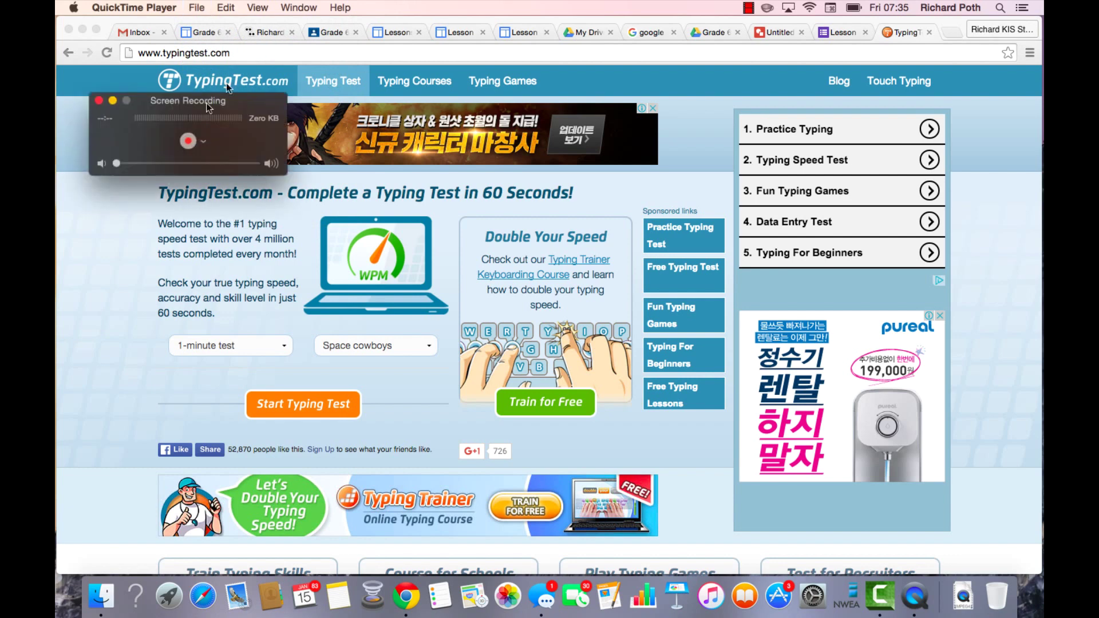
Set the microphone to None and record the entire screen
left_click(203, 142)
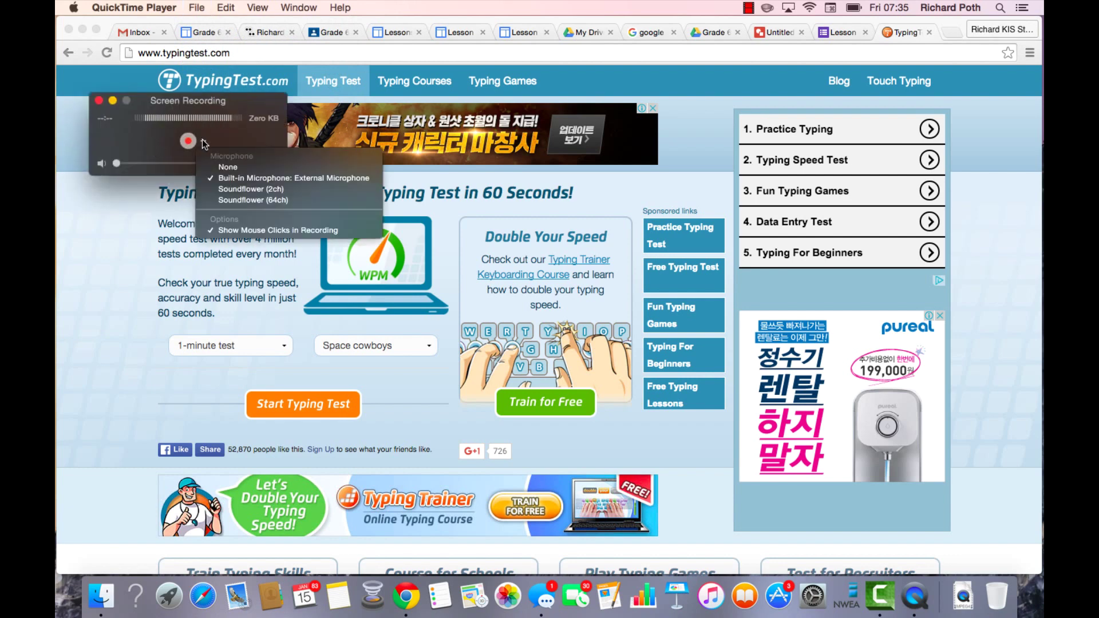
left_click(249, 167)
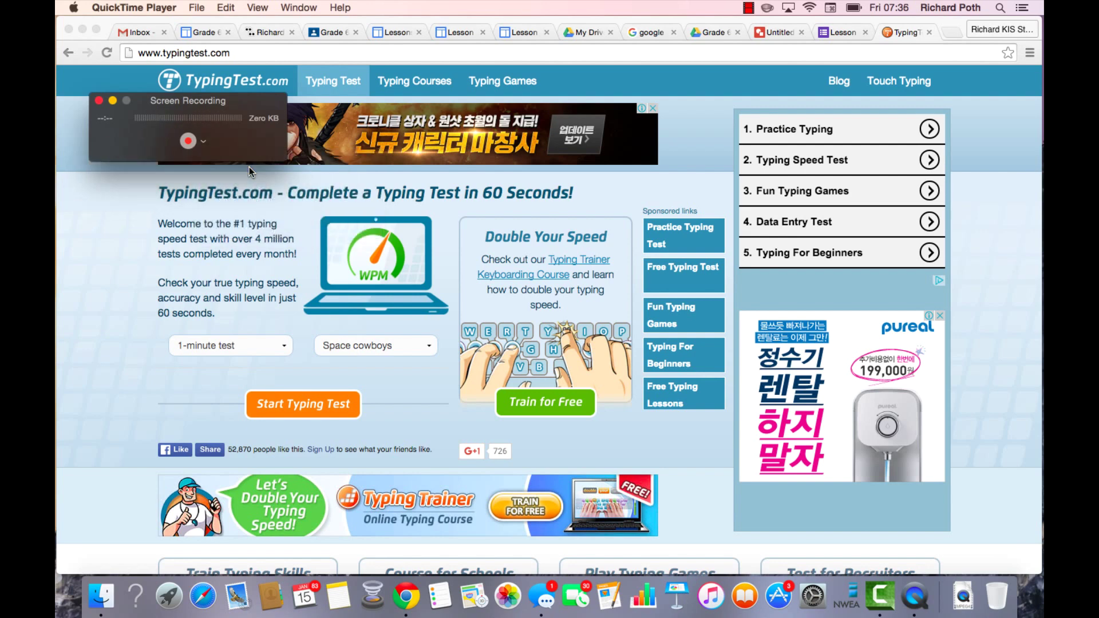
left_click(188, 142)
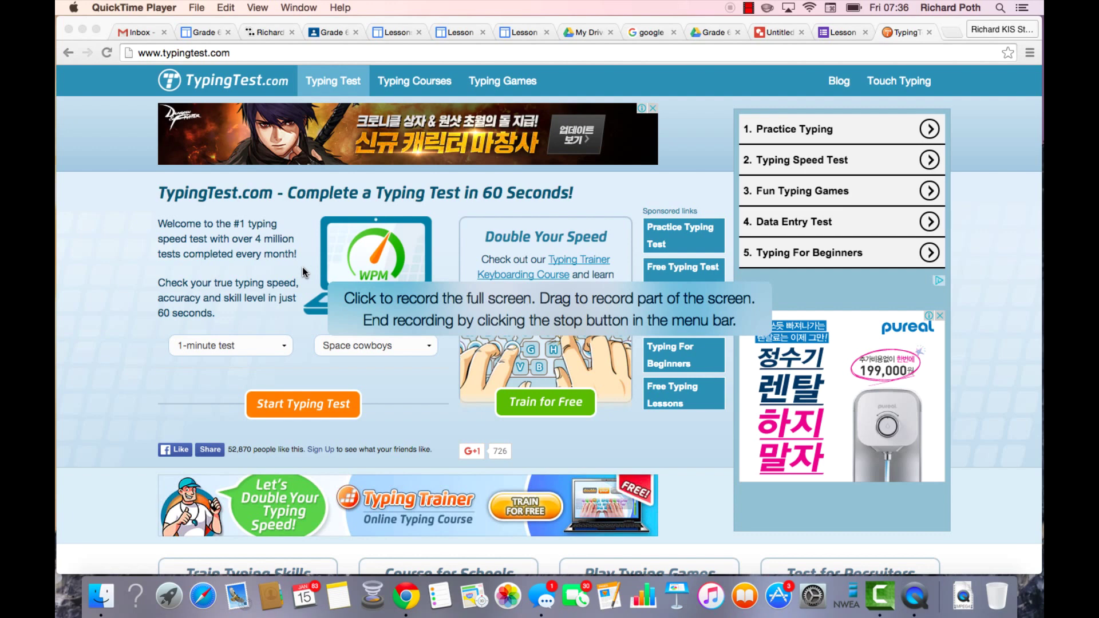
left_click(302, 267)
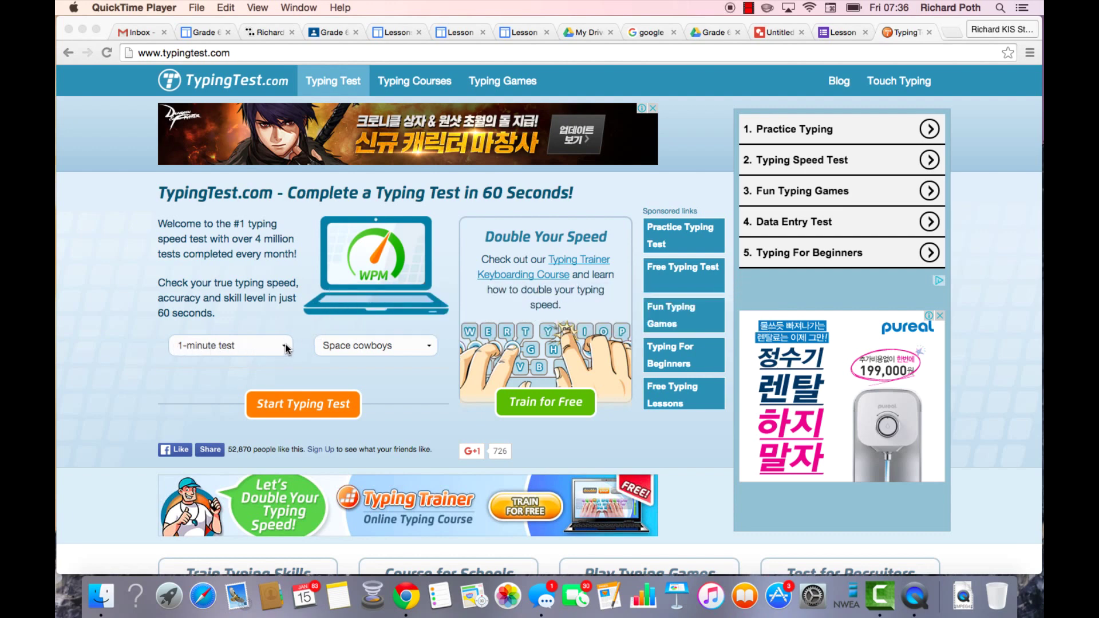
Take the one-minute 'Space cowboys' typing test, then stop the screen recording
left_click(427, 346)
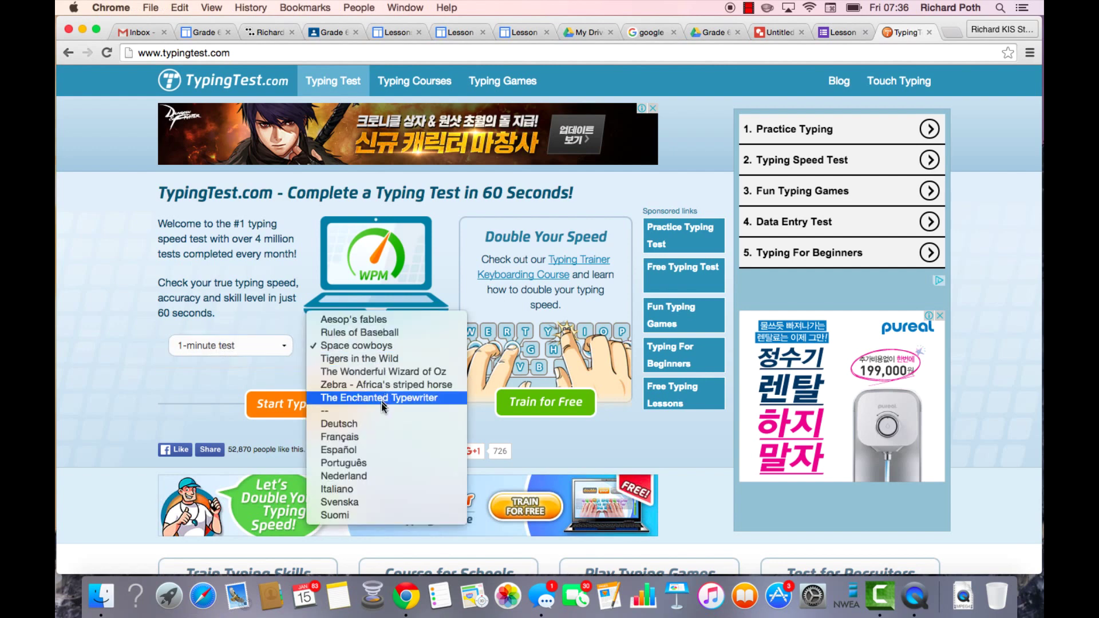
left_click(374, 346)
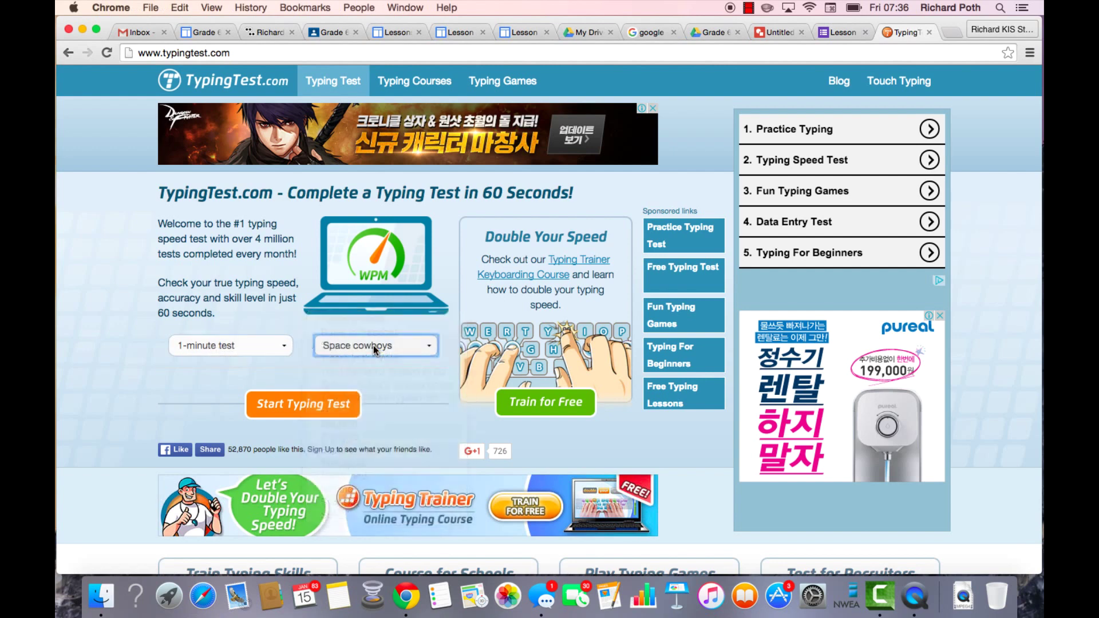
left_click(299, 404)
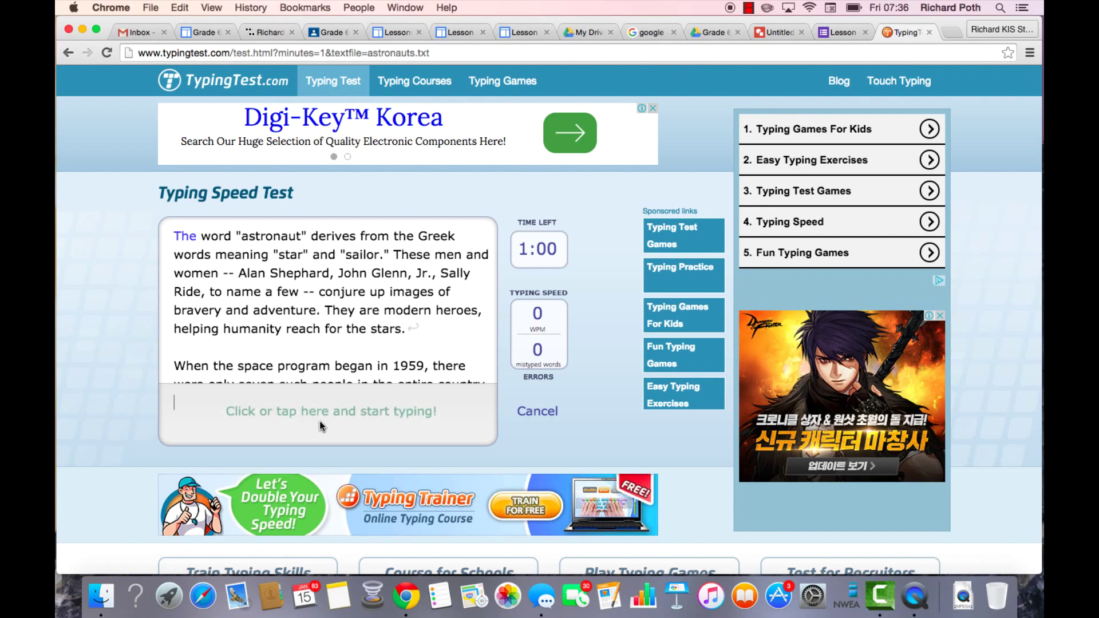
left_click(319, 420)
type("The word \"astronaut: derives from the Greek wor")
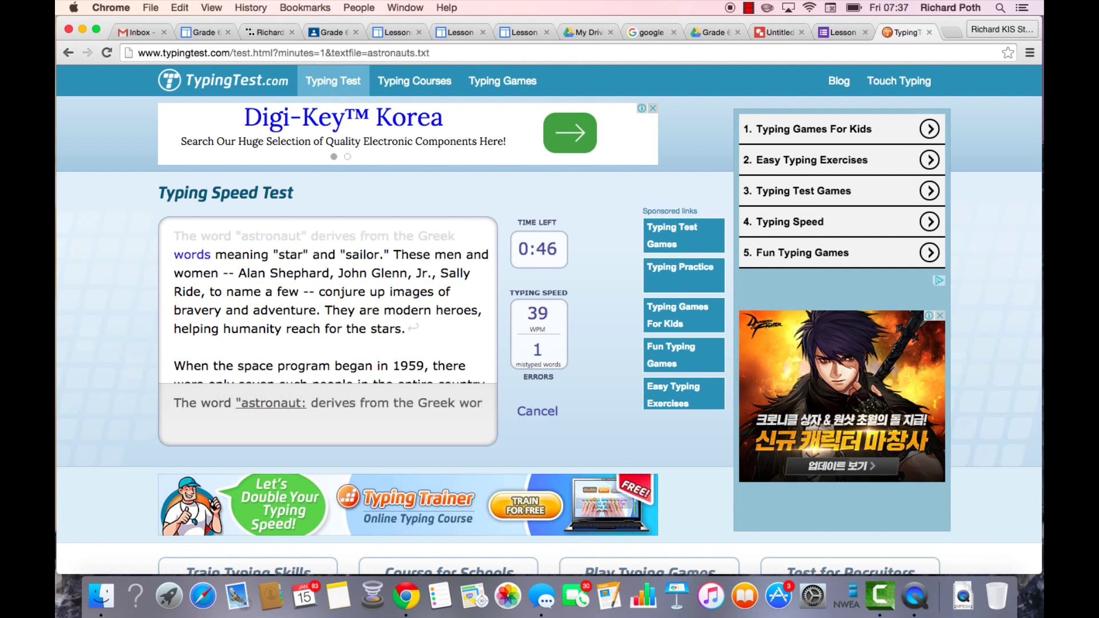
type("ds meaning \"star\" and \"sailor.\" These men and women -- Alan Shephard, John Glenn, Jr., Sally Ride, to name a few -- co")
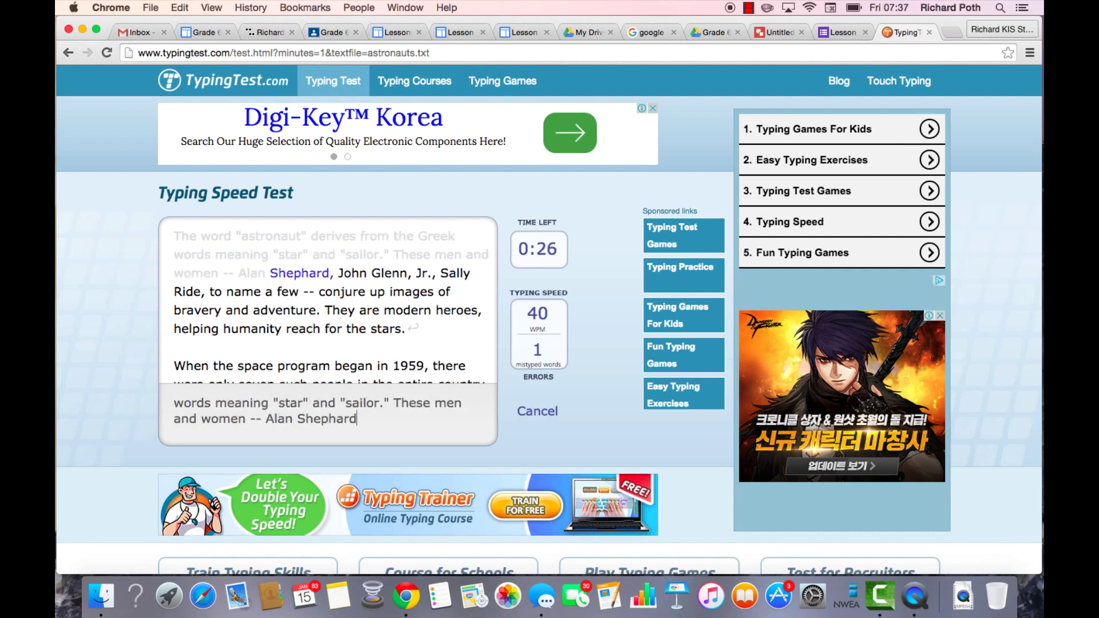
type("njure up images of bravery and adventure.")
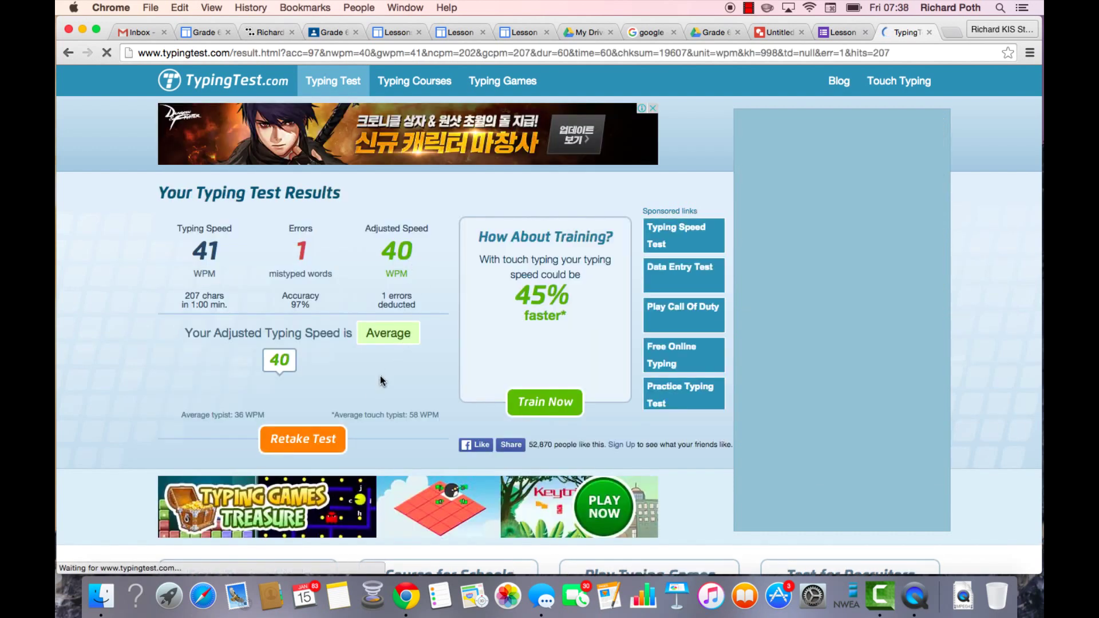
left_click(731, 8)
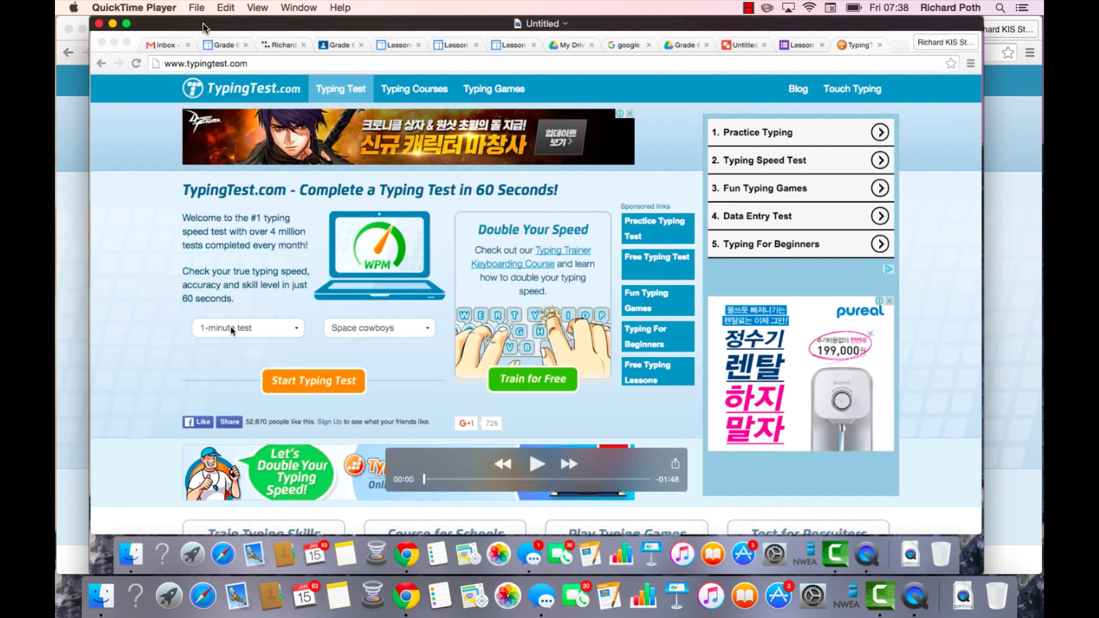
Save the recording to Movies under a typing-test title and screenshot the results panel
left_click(100, 24)
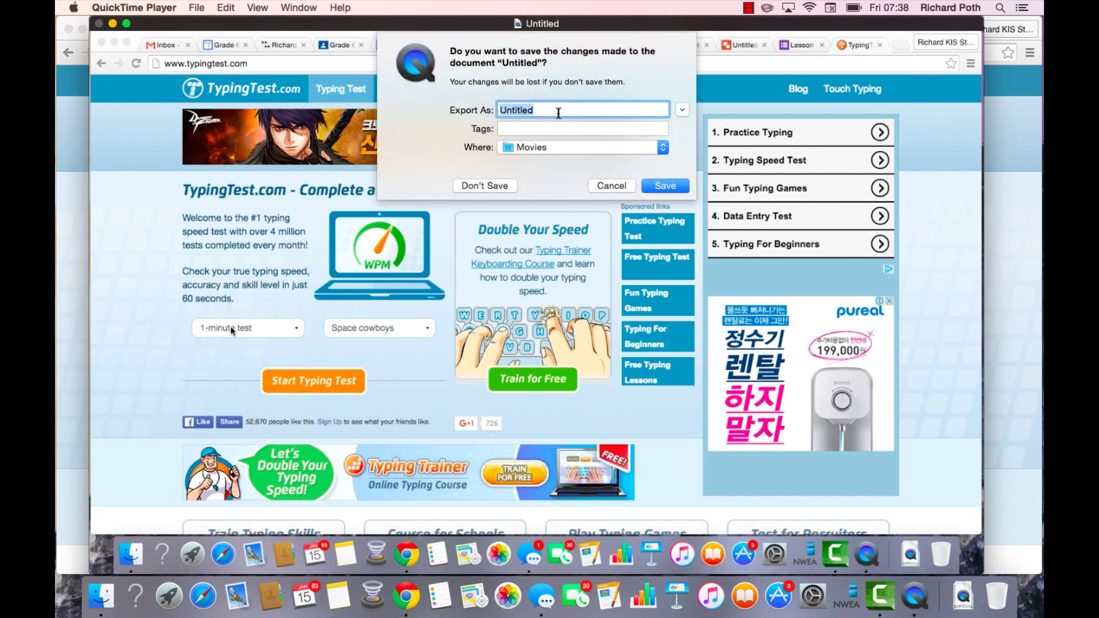
key("BackSpace")
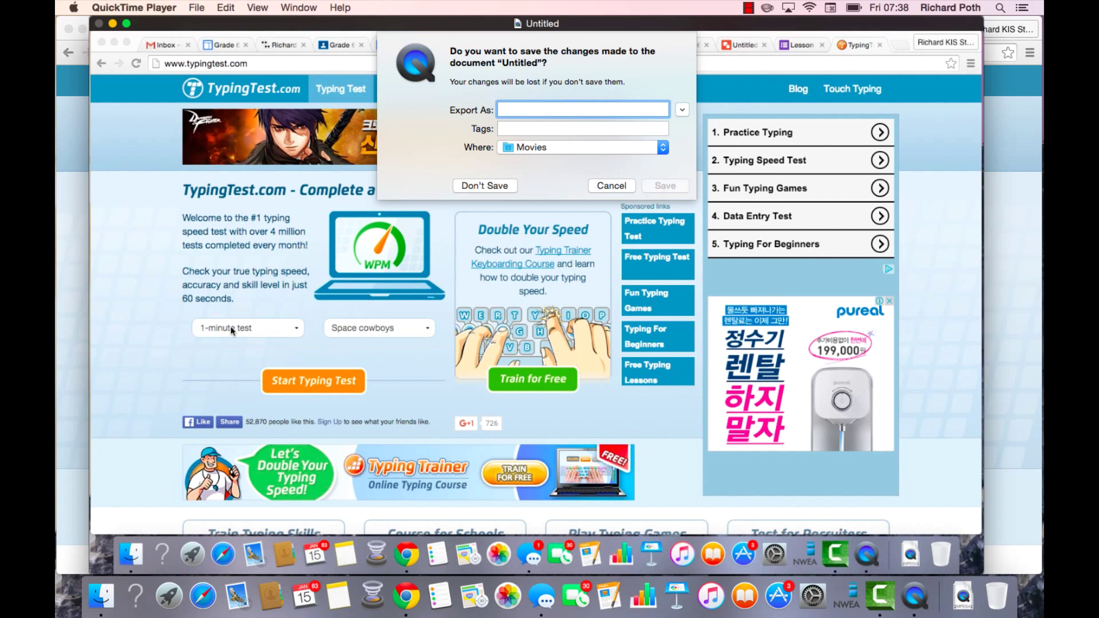
type("Typing test - RIchard Poth")
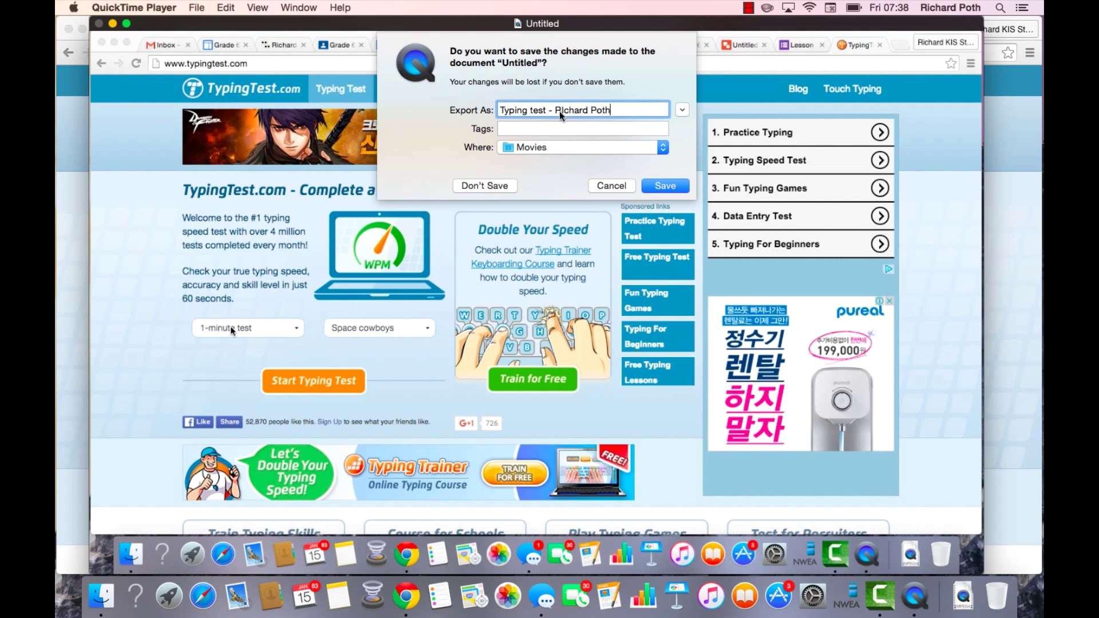
left_click(666, 187)
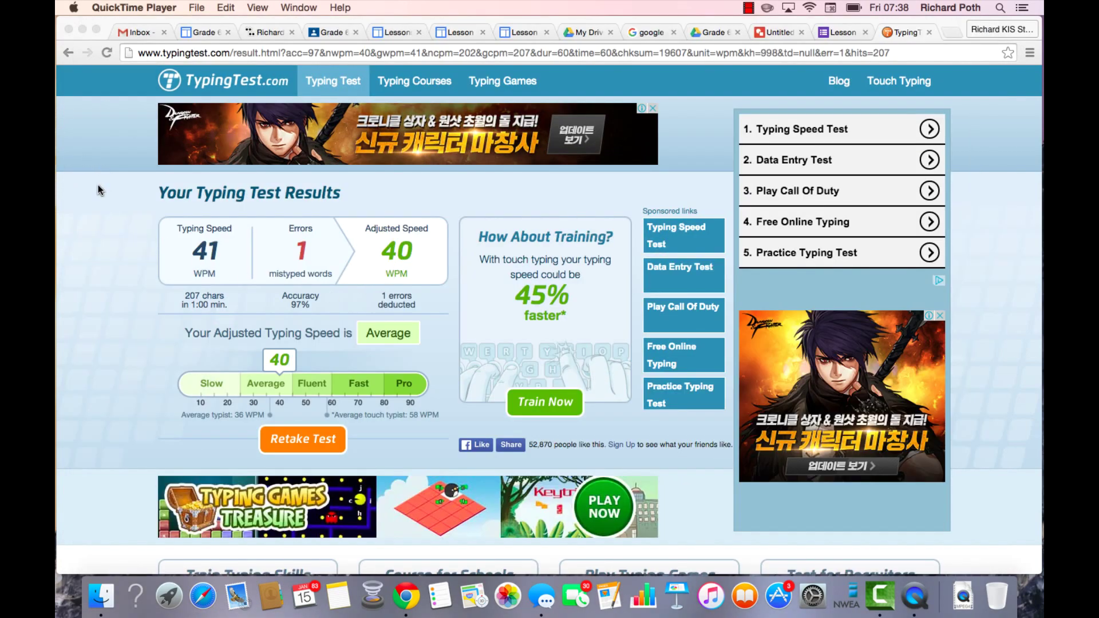
key("super+shift+4")
left_click_drag(119, 180, 455, 424)
Open YouTube in a new tab and create a channel for uploading
left_click(951, 32)
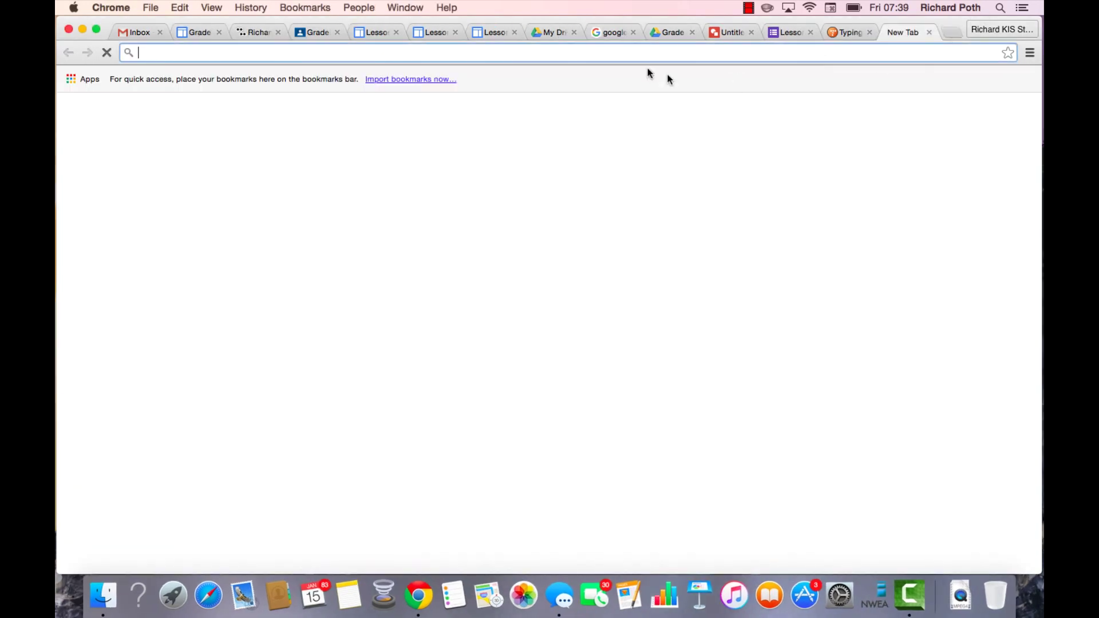
type("y")
key("Return")
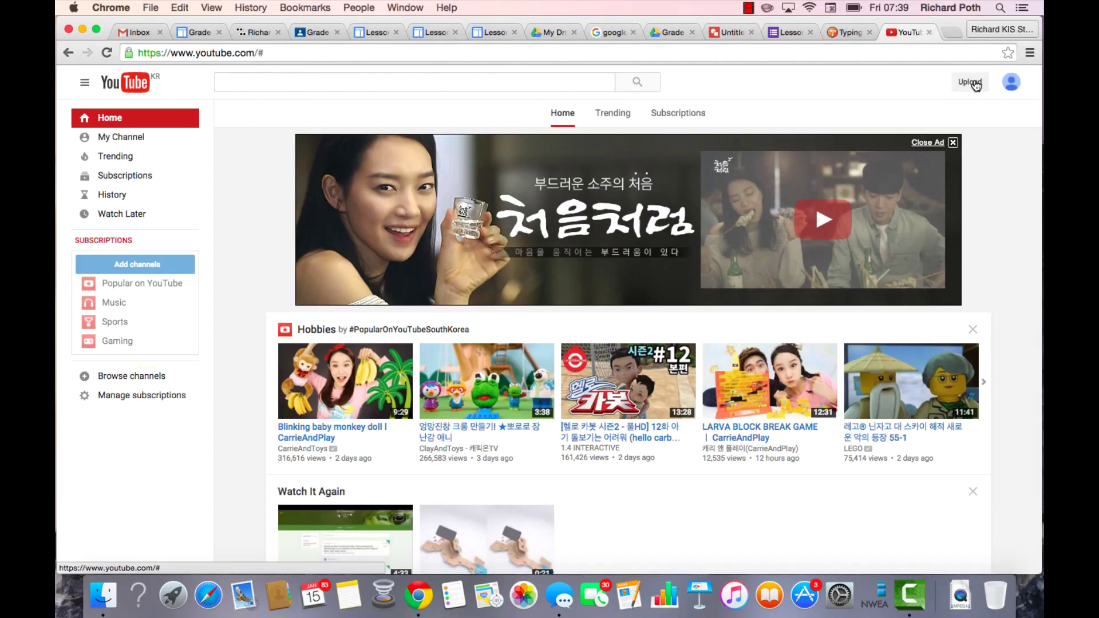
left_click(973, 85)
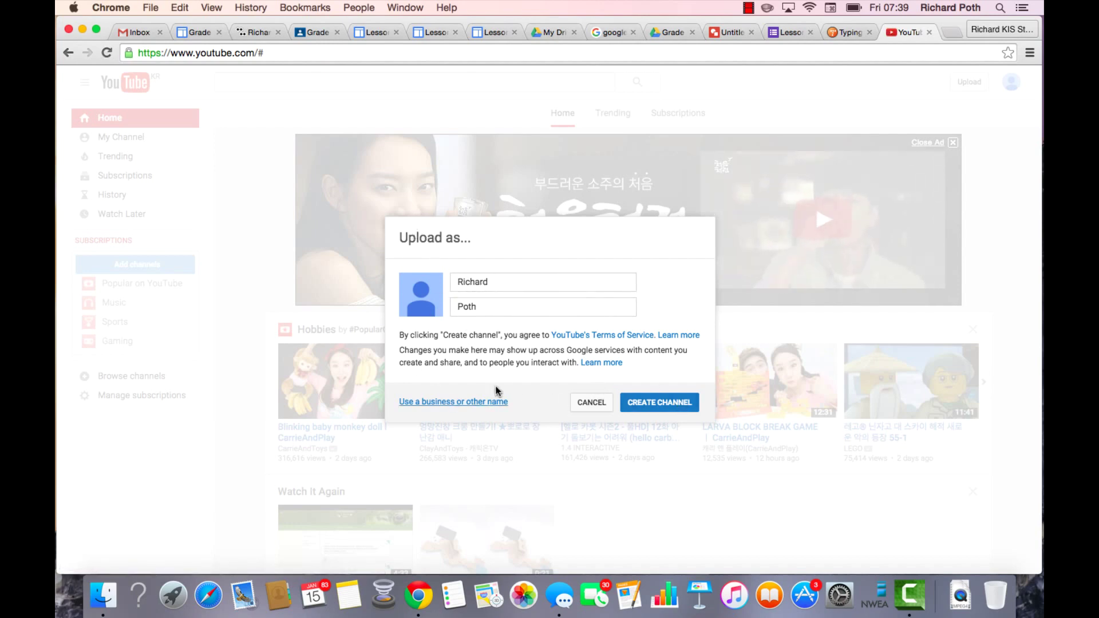
left_click(658, 401)
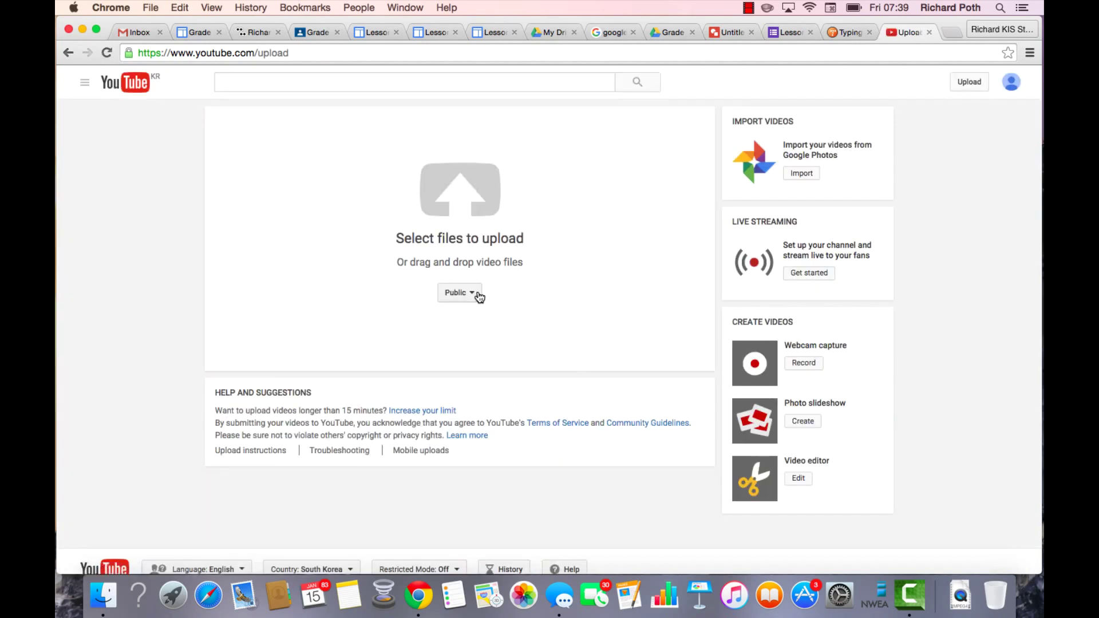
Upload the Typing test recording from Movies as an Unlisted video
left_click(472, 296)
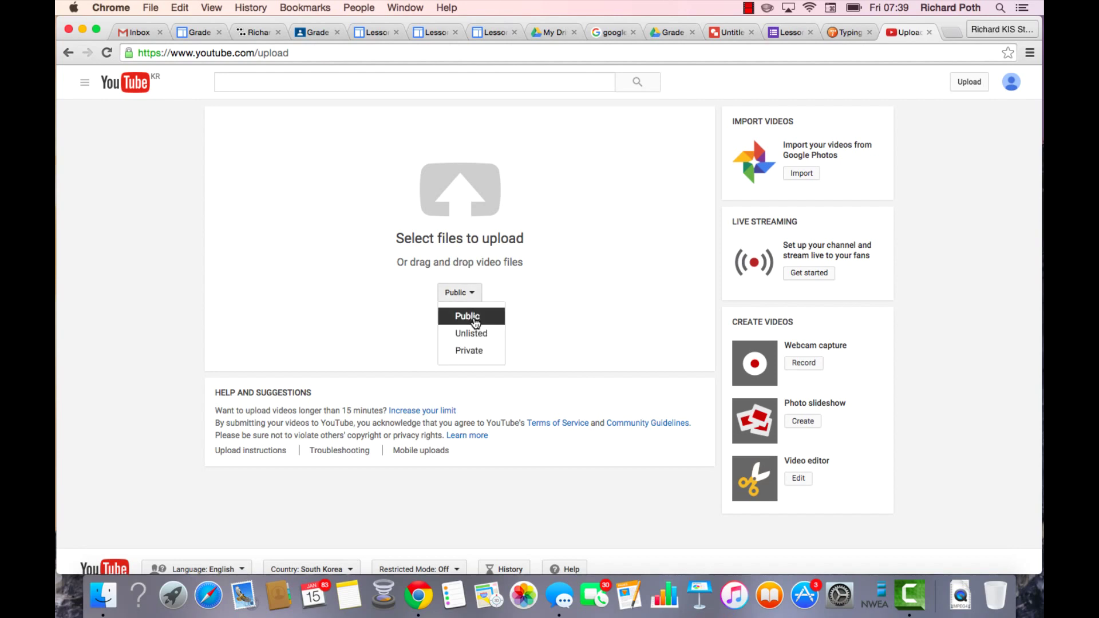
left_click(486, 334)
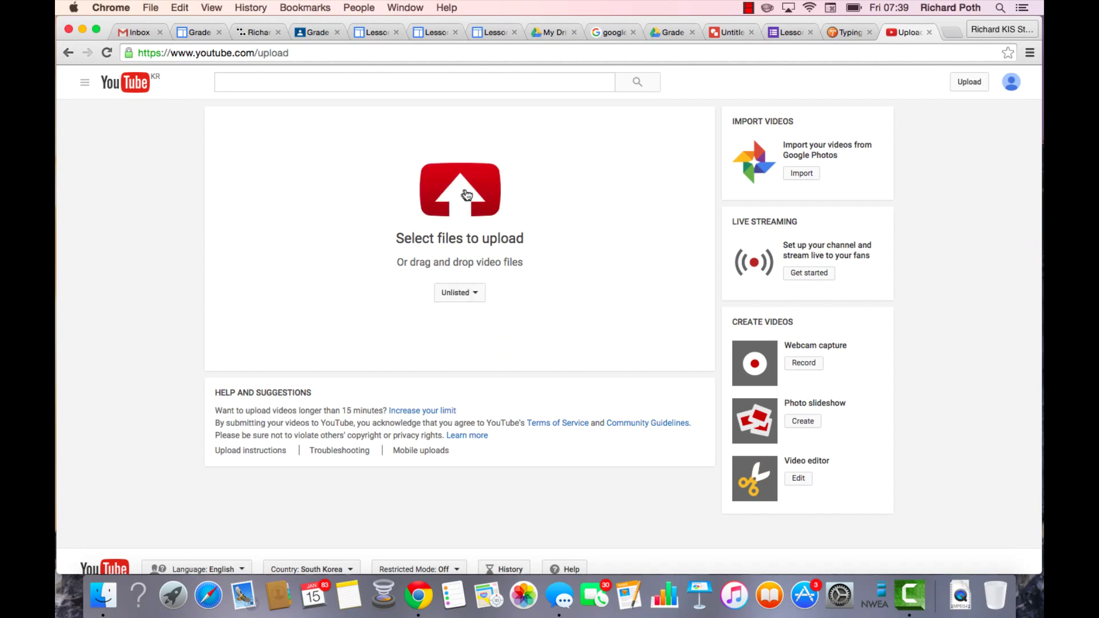
left_click(459, 193)
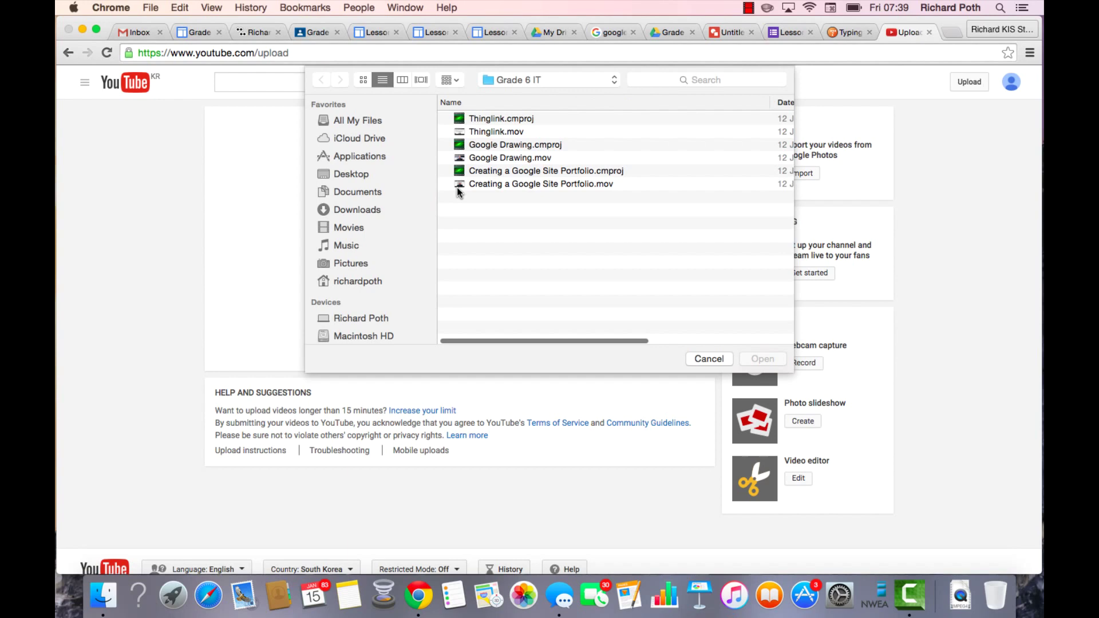
left_click(342, 228)
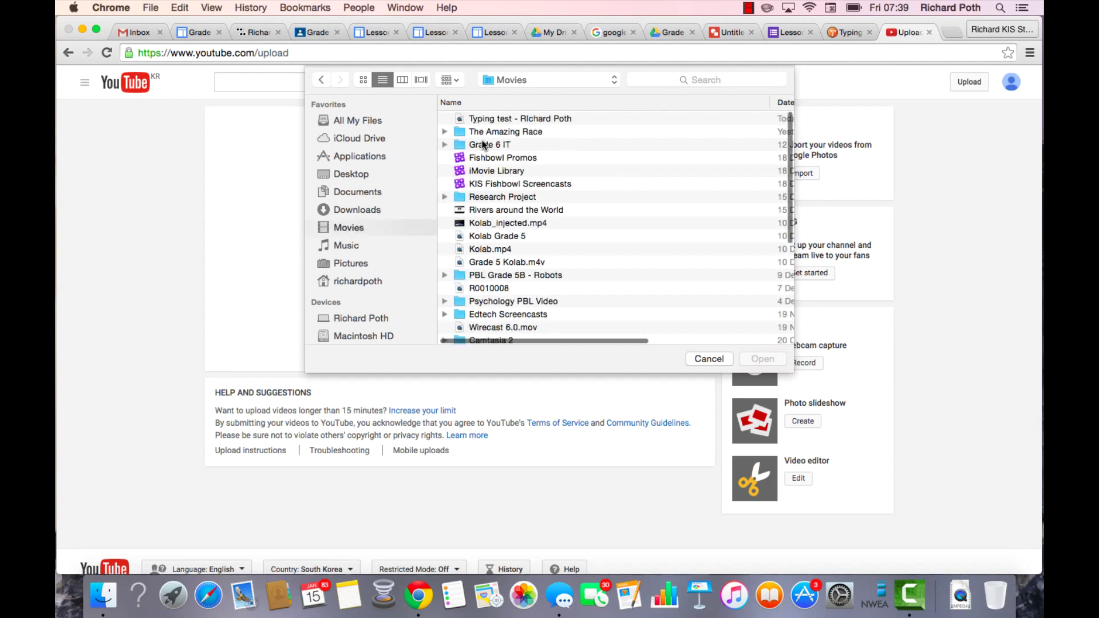
left_click(508, 118)
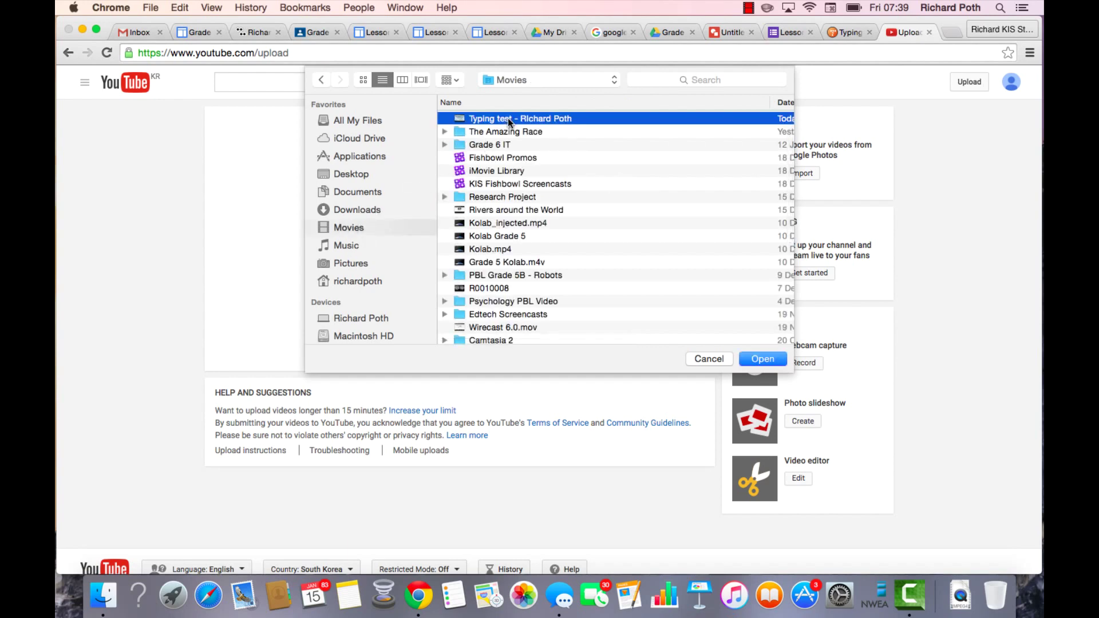
left_click(763, 359)
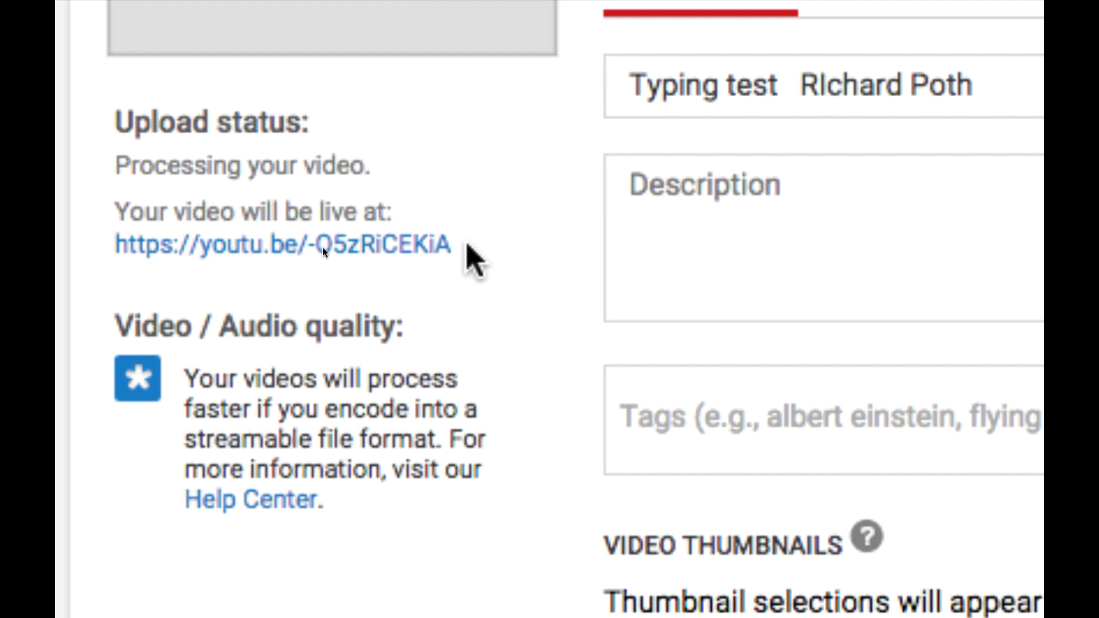
Select the video's youtu.be link and return to the Google Classroom tab
left_click_drag(465, 247, 115, 255)
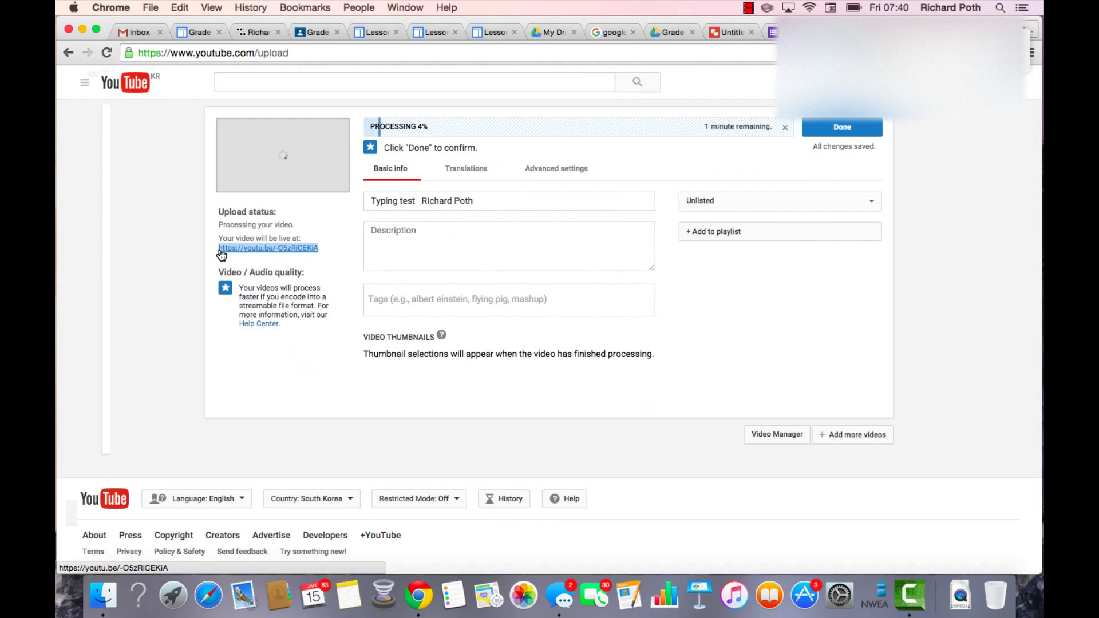
left_click(317, 32)
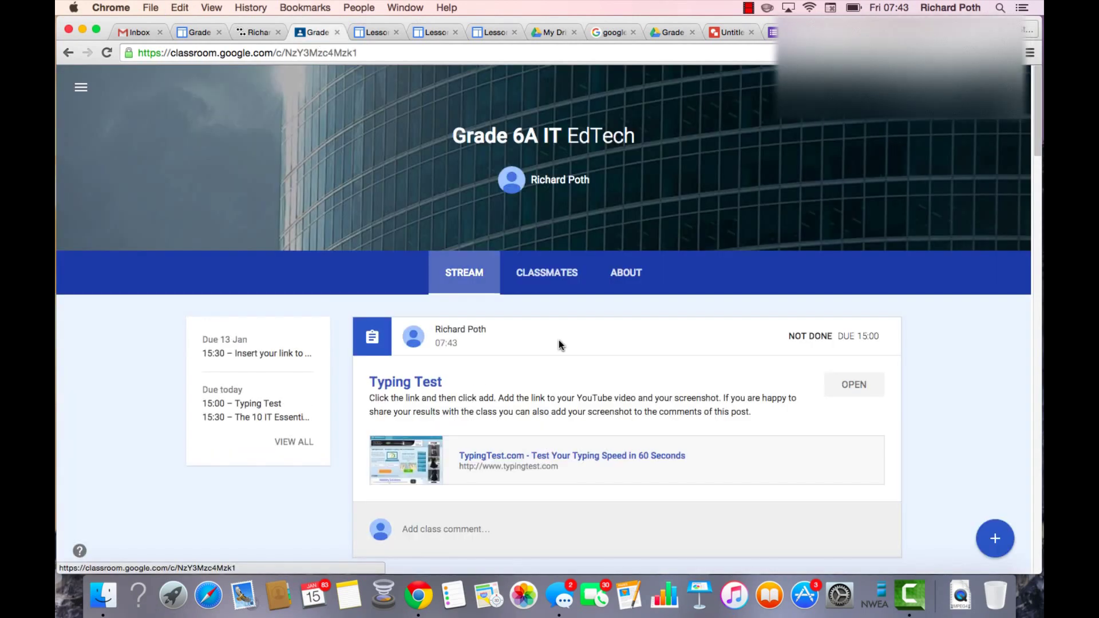
Attach the copied YouTube video link to the Typing Test assignment's work
left_click(408, 382)
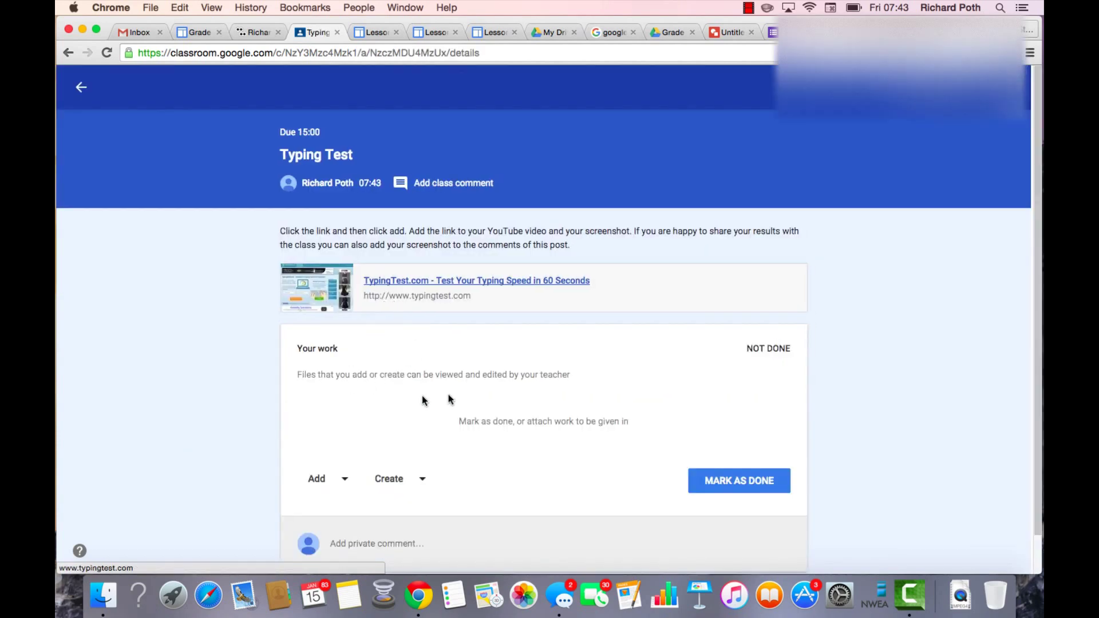
left_click(334, 480)
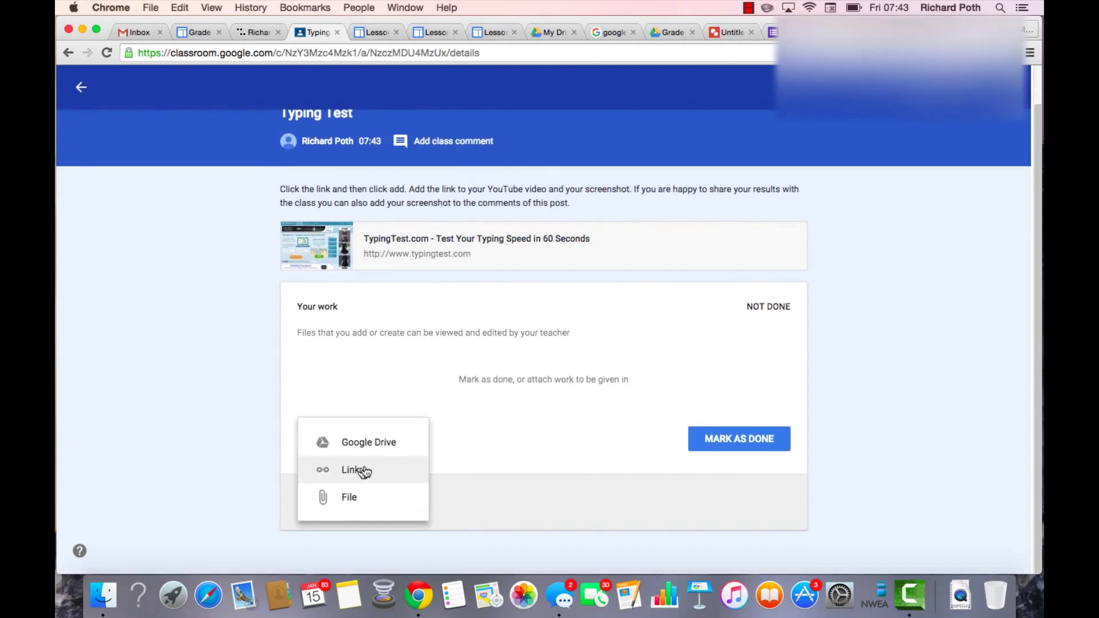
left_click(368, 470)
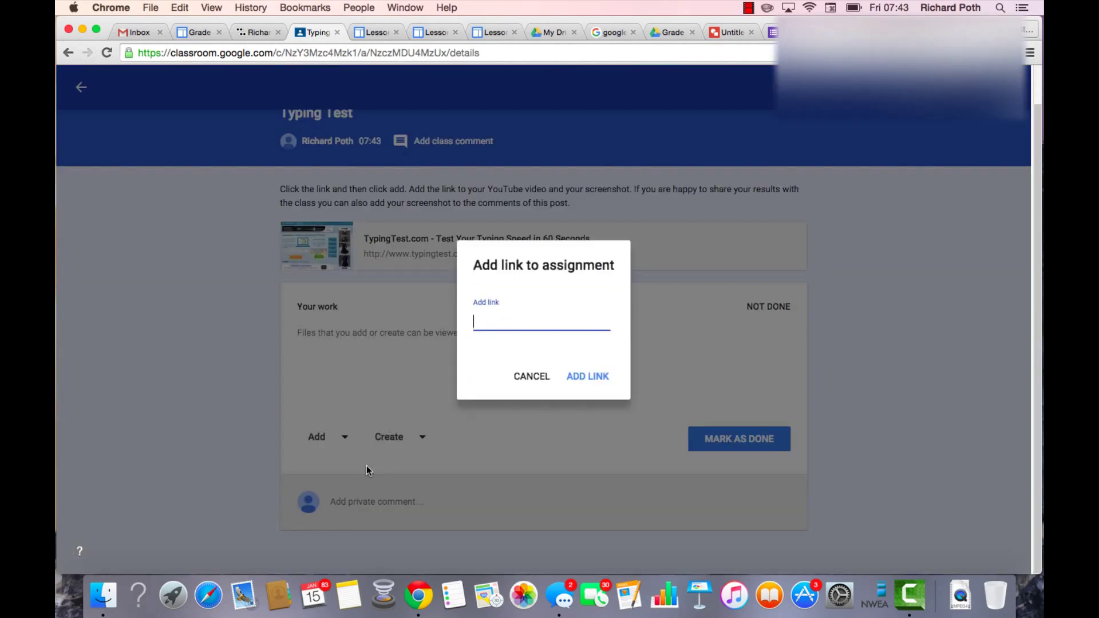
key("ctrl+Tab")
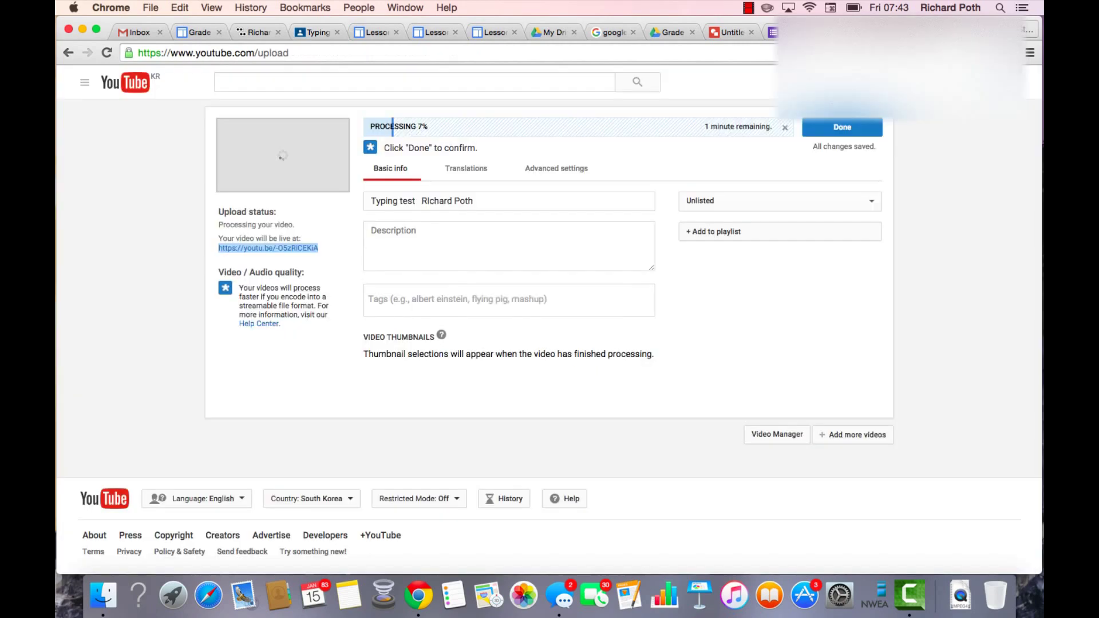
key("super+c")
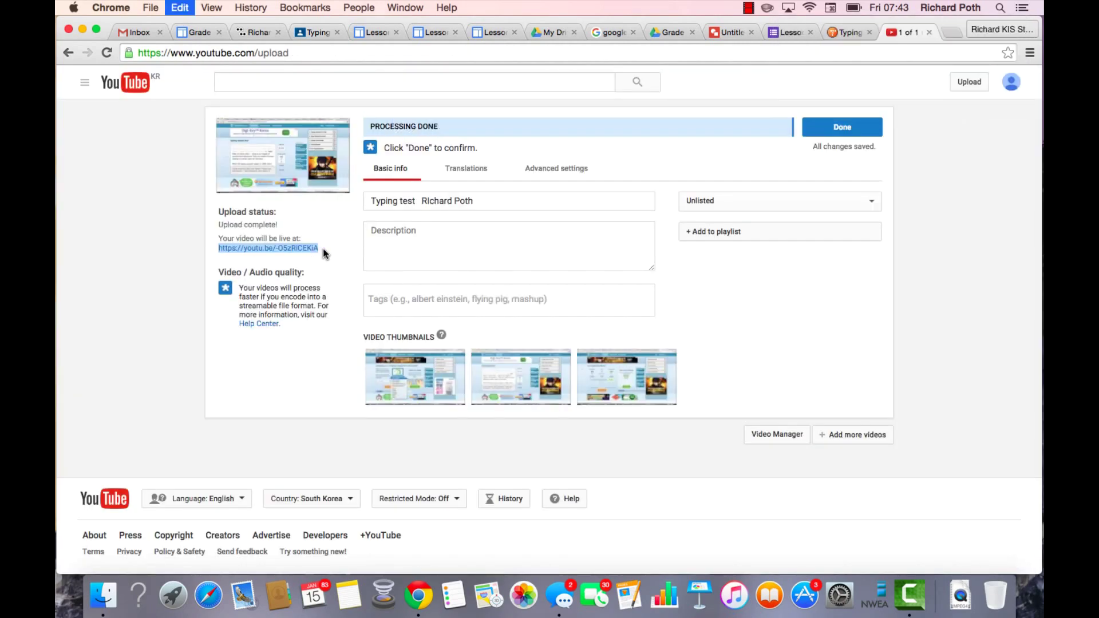
left_click(321, 35)
key("super+v")
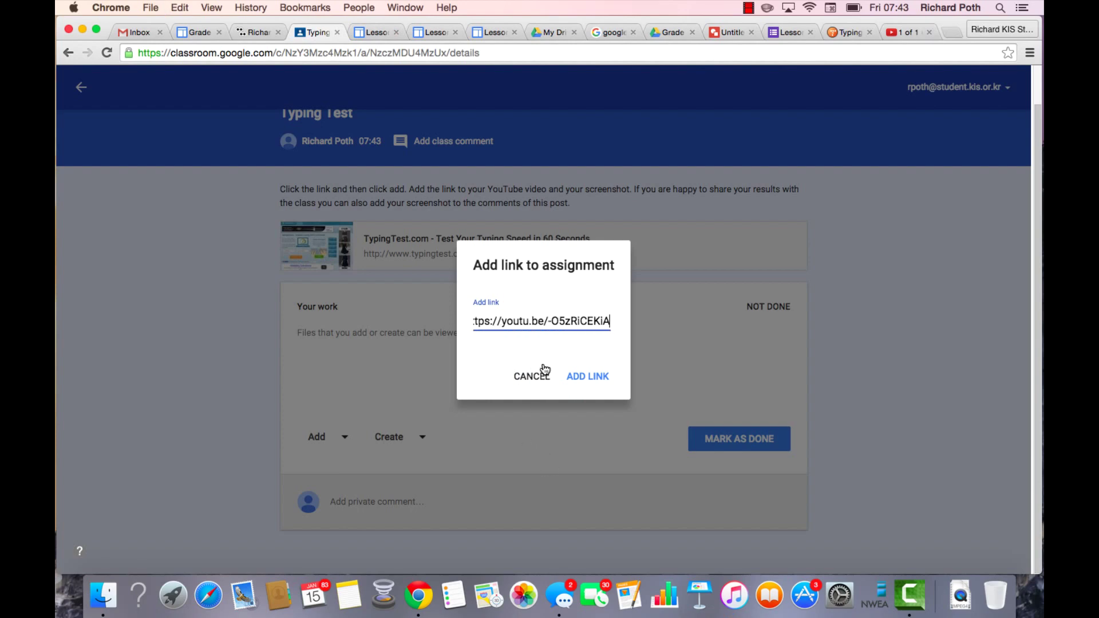
left_click(595, 374)
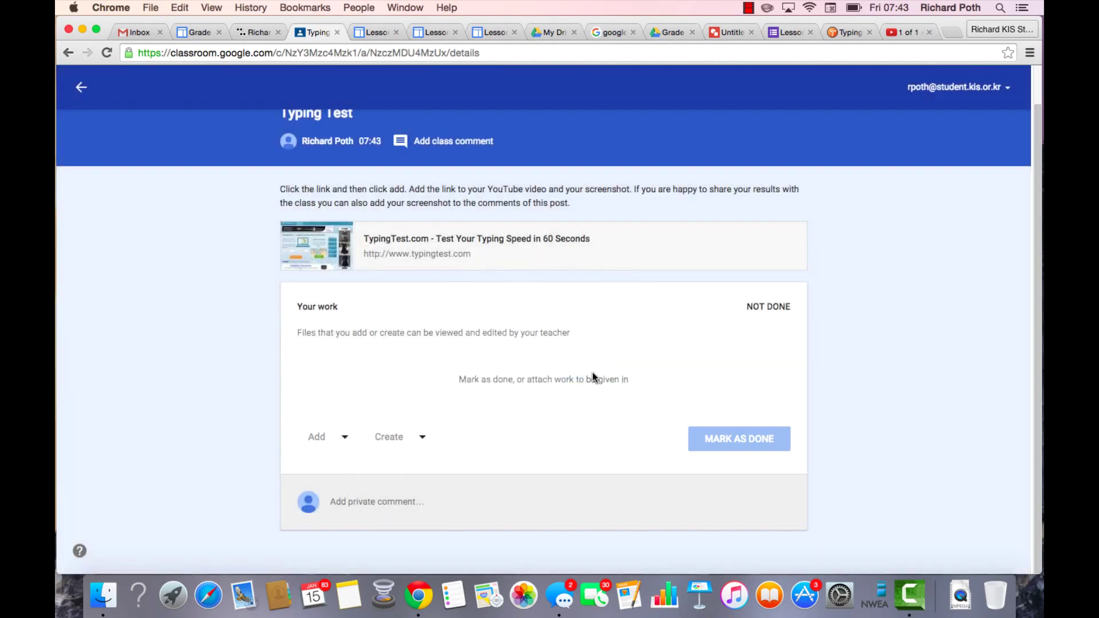
Upload the desktop results screenshot to the Typing Test work and choose Hand In
left_click(345, 438)
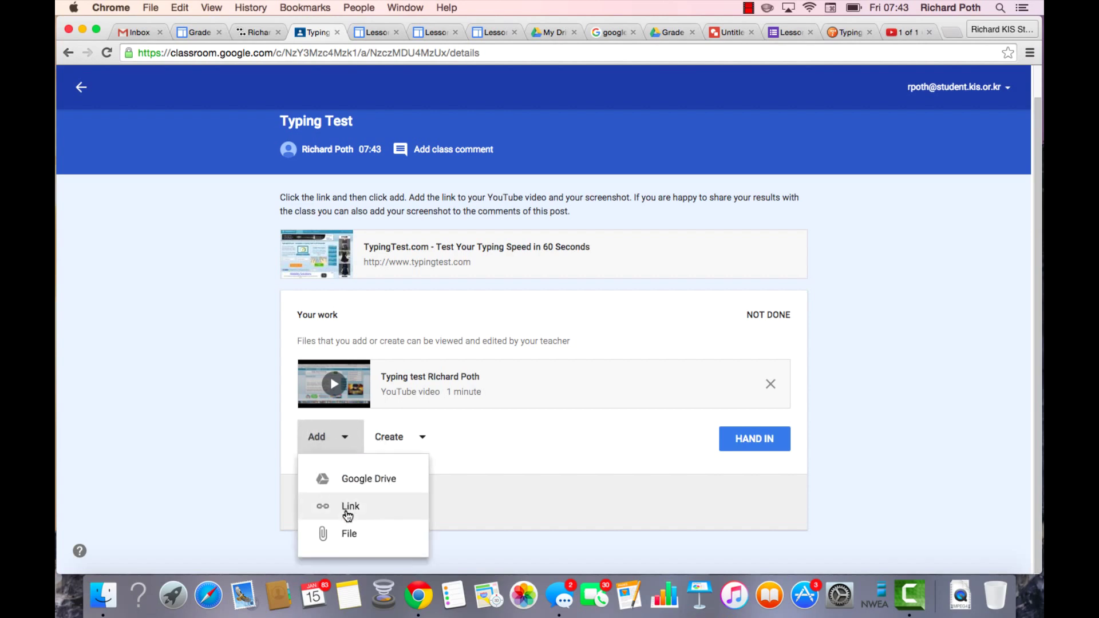
left_click(354, 539)
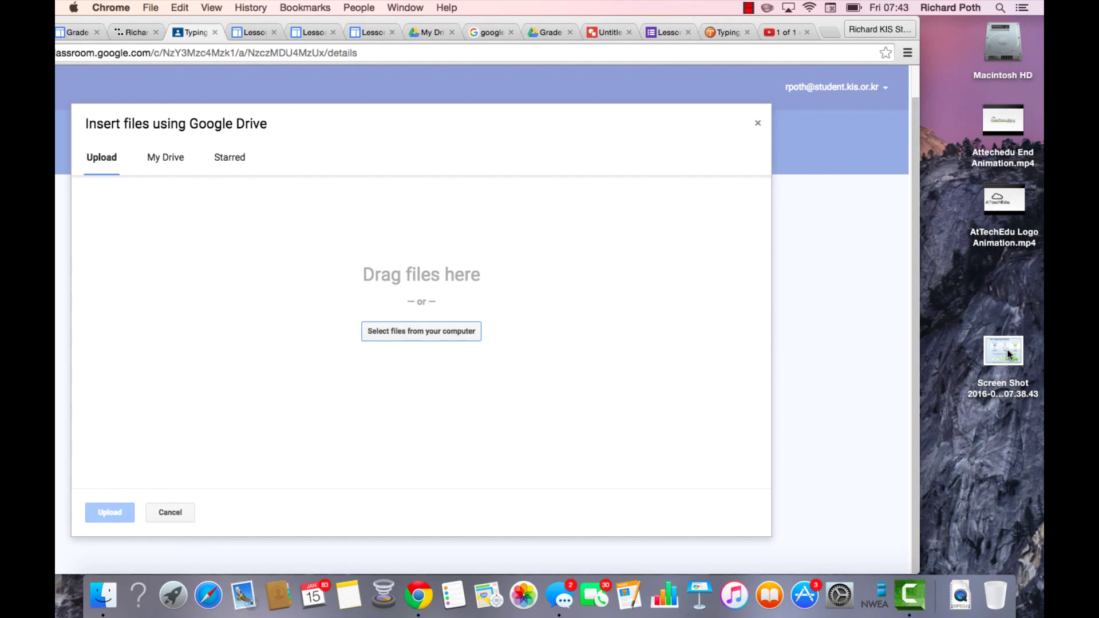
left_click(1004, 350)
left_click_drag(968, 352, 422, 279)
left_click_drag(417, 293, 418, 293)
left_click_drag(370, 18, 496, 19)
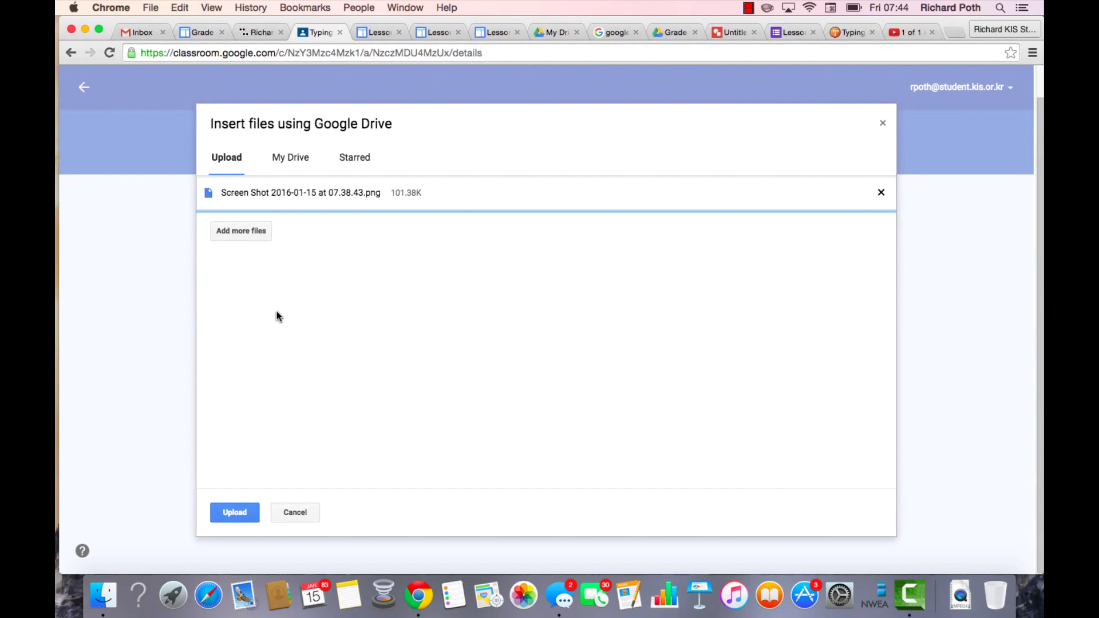
left_click(235, 513)
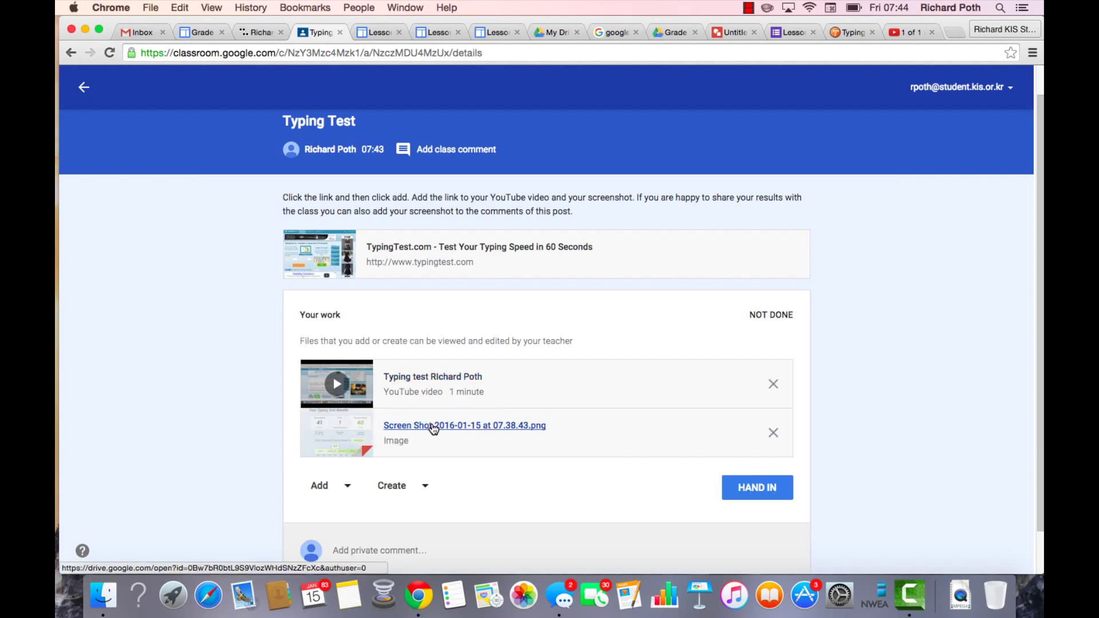
left_click(758, 490)
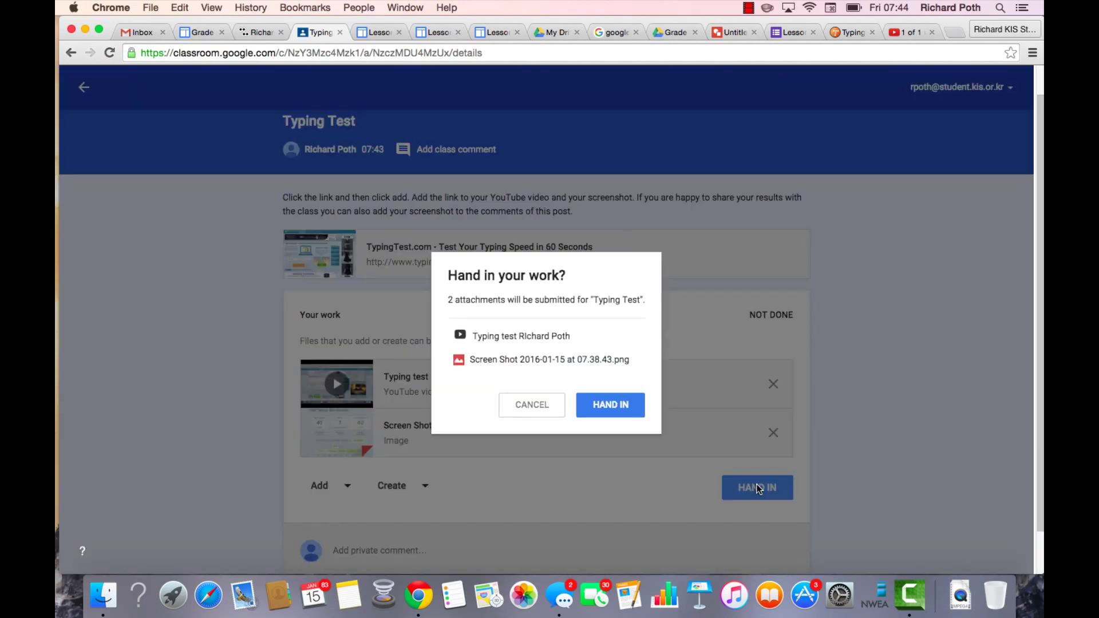